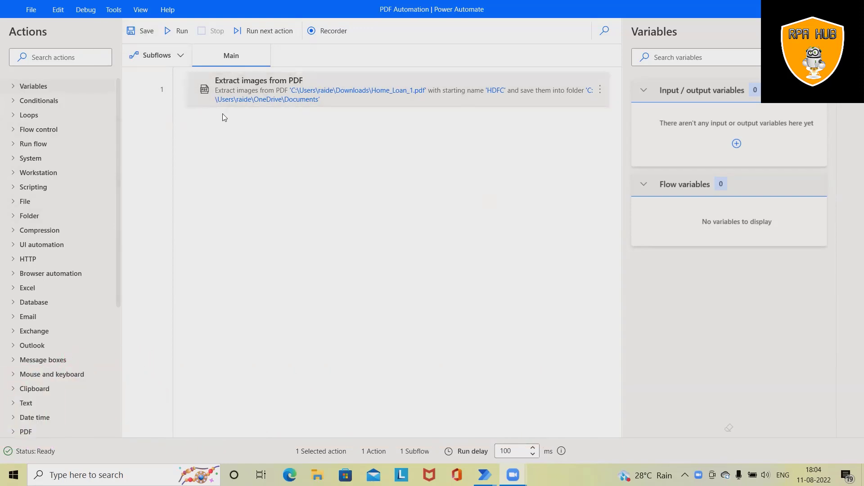
Step: Save the PDF Automation flow and run its Extract images from PDF action
{"action": "left_click", "coordinate": [140, 31]}
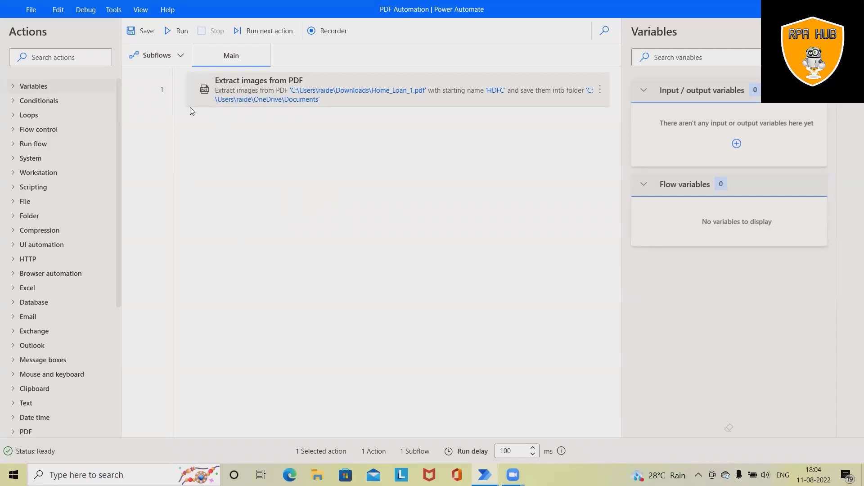
{"action": "left_click", "coordinate": [178, 30]}
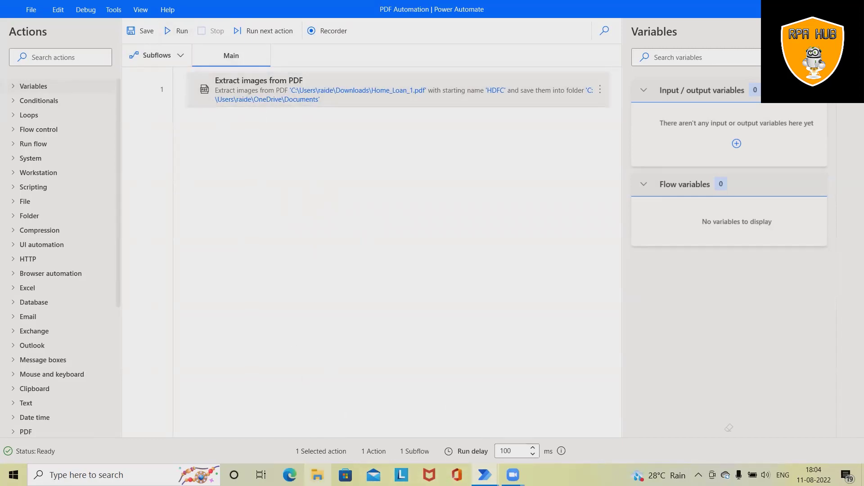
Step: Open the extracted HDFC_0 image in Documents to confirm it shows the HDFC logo, then close Photos
{"action": "left_click", "coordinate": [317, 475]}
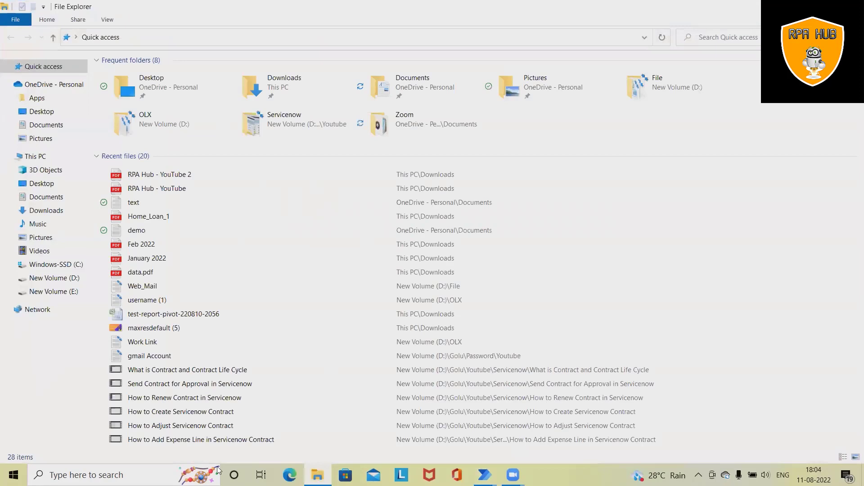
{"action": "left_click", "coordinate": [63, 197]}
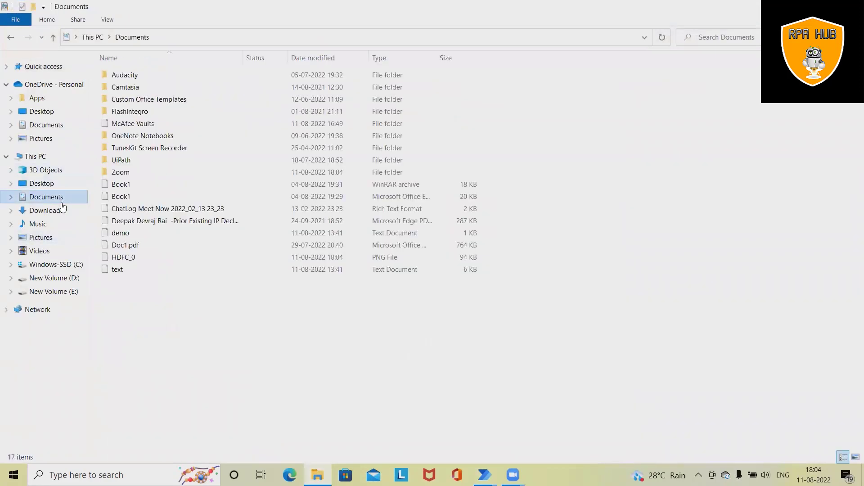
{"action": "double_click", "coordinate": [130, 260]}
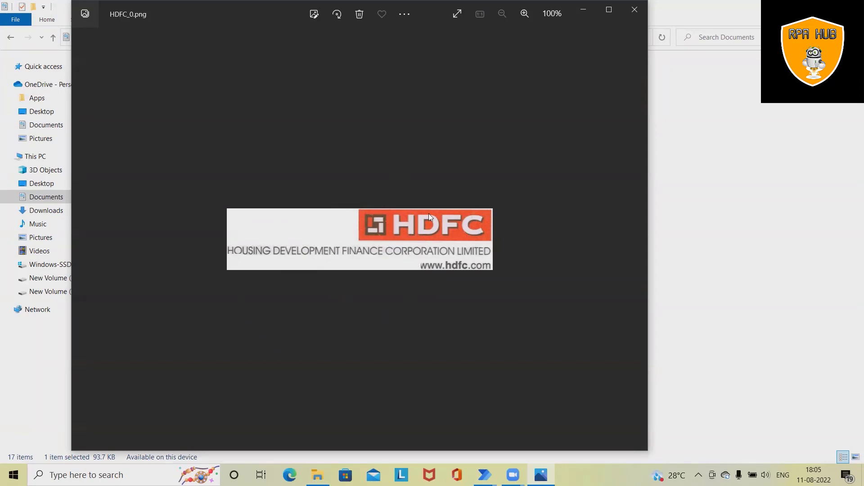
{"action": "left_click", "coordinate": [634, 9]}
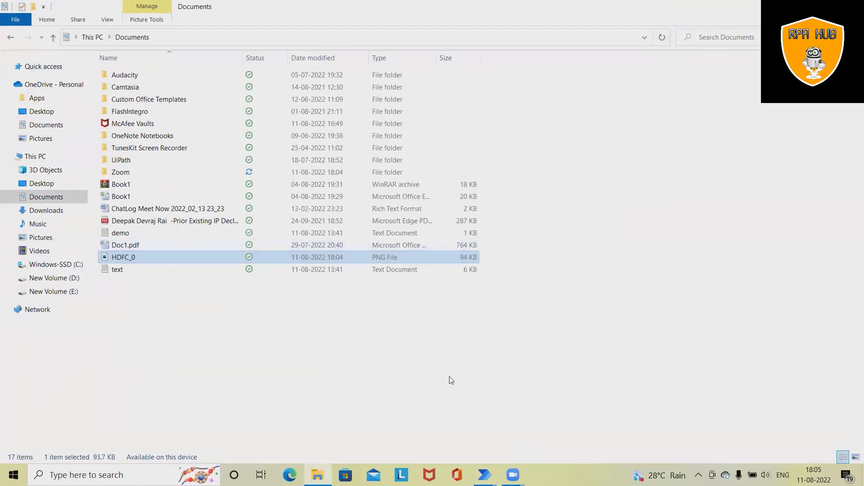
Step: Delete the Extract images from PDF action so Main is empty, then return to File Explorer
{"action": "mouse_move", "coordinate": [484, 475]}
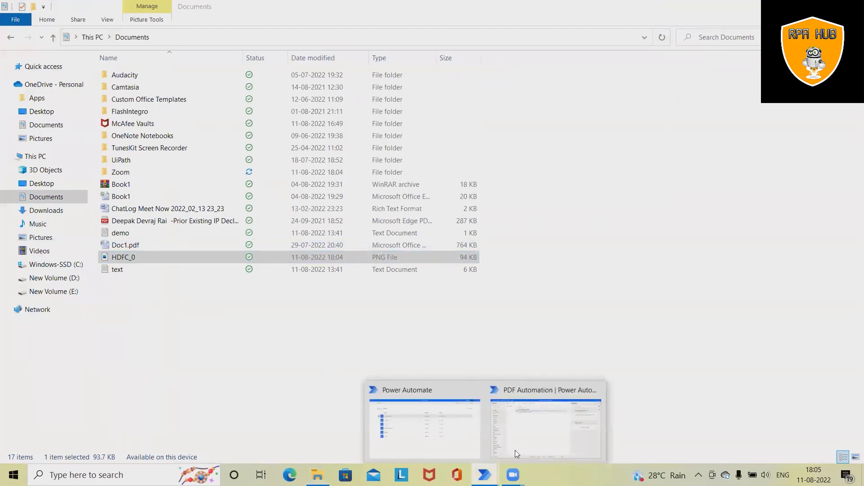
{"action": "left_click", "coordinate": [555, 410]}
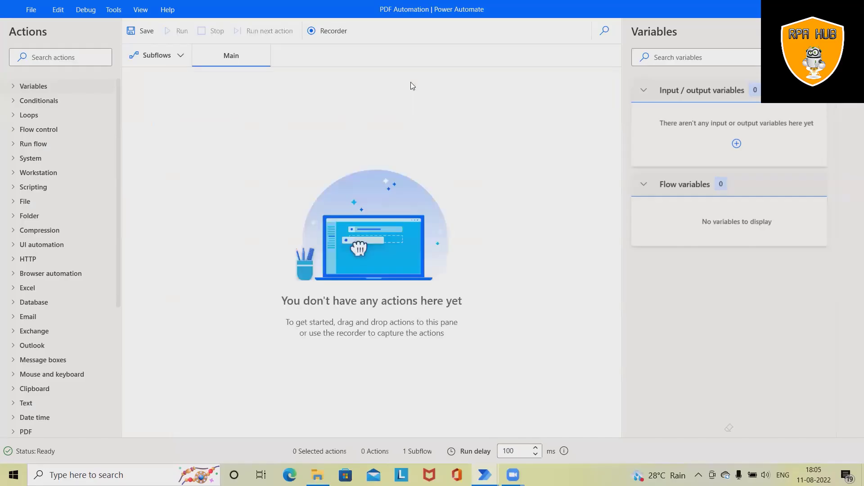
{"action": "key", "text": "alt+Tab"}
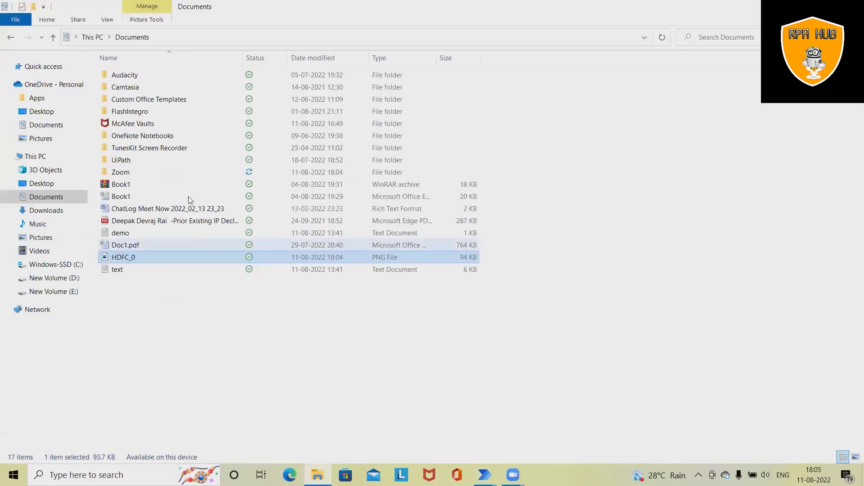
Step: Open RPA Hub - YouTube 2.pdf from Downloads in Edge and scroll through its two pages
{"action": "left_click", "coordinate": [42, 210]}
{"action": "double_click", "coordinate": [130, 114]}
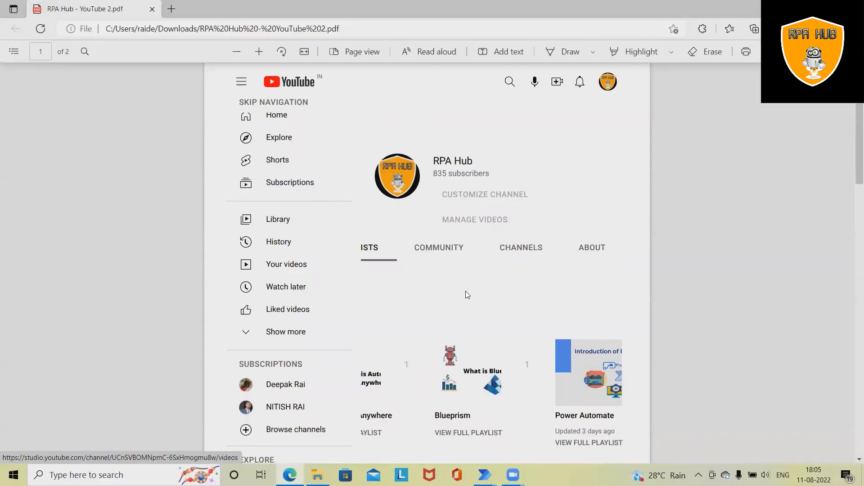
{"action": "scroll", "coordinate": [466, 293], "scroll_direction": "down", "scroll_amount": 10}
{"action": "scroll", "coordinate": [468, 294], "scroll_direction": "up", "scroll_amount": 3}
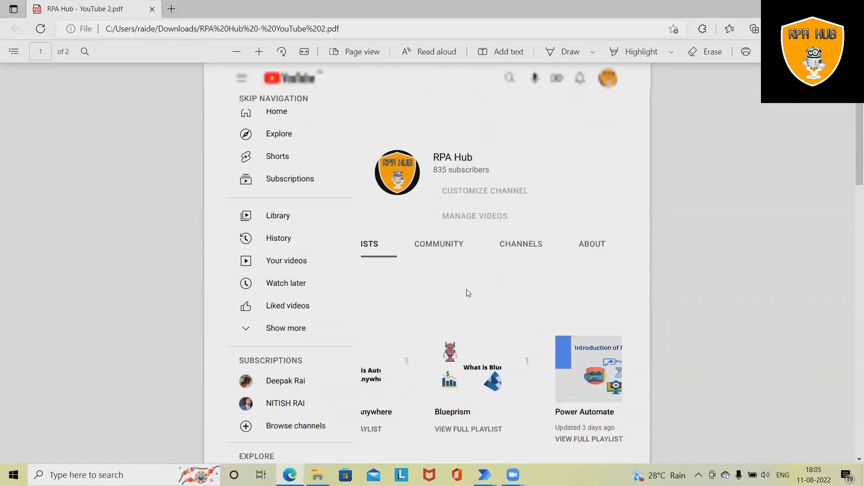
{"action": "scroll", "coordinate": [467, 293], "scroll_direction": "down", "scroll_amount": 2}
{"action": "scroll", "coordinate": [468, 293], "scroll_direction": "up", "scroll_amount": 5}
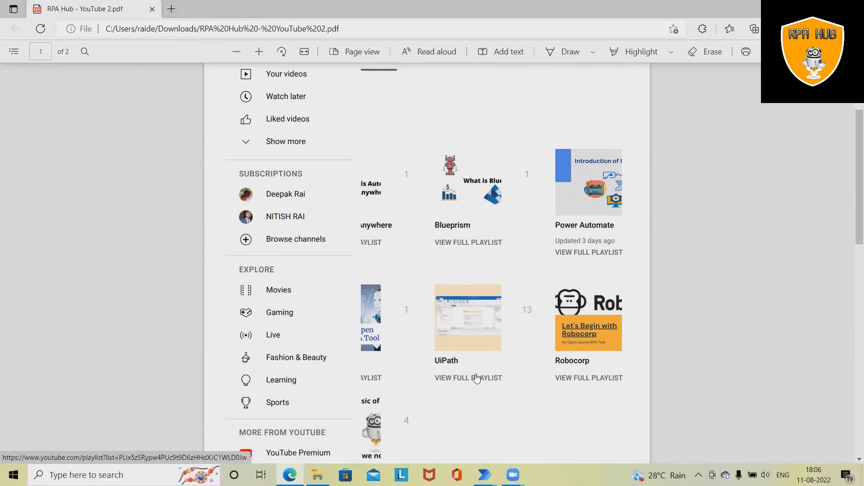
{"action": "scroll", "coordinate": [463, 366], "scroll_direction": "down", "scroll_amount": 10}
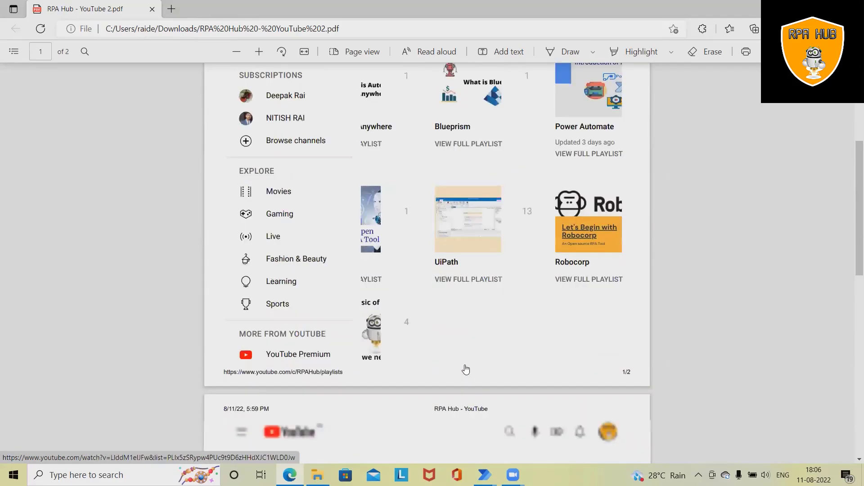
{"action": "scroll", "coordinate": [464, 363], "scroll_direction": "up", "scroll_amount": 15}
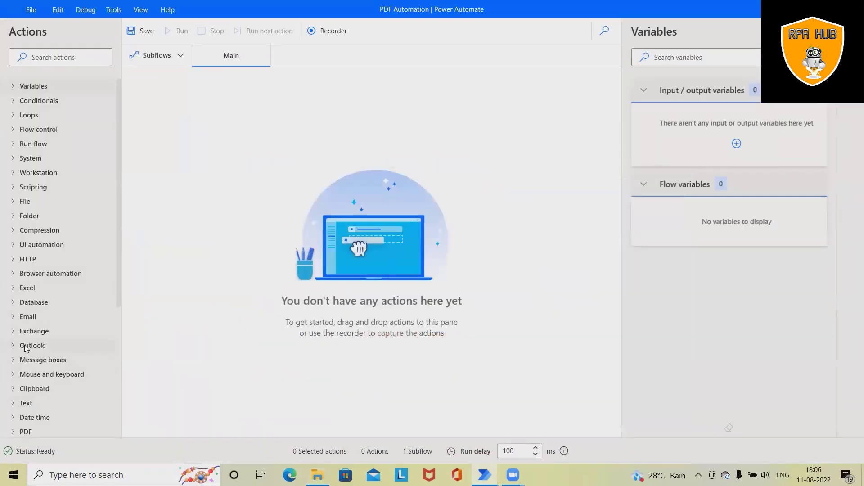
Step: Add an Extract images from PDF action from the PDF actions group to the flow
{"action": "scroll", "coordinate": [27, 405], "scroll_direction": "down", "scroll_amount": 3}
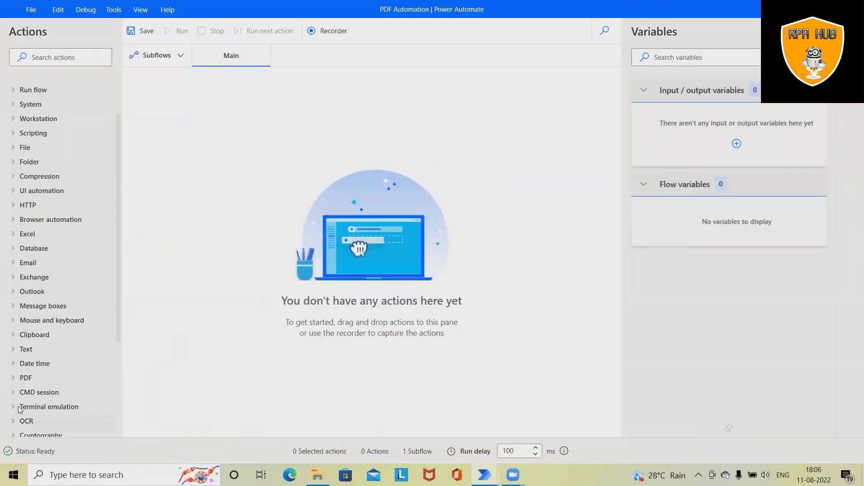
{"action": "left_click", "coordinate": [10, 379]}
{"action": "scroll", "coordinate": [44, 393], "scroll_direction": "down", "scroll_amount": 1}
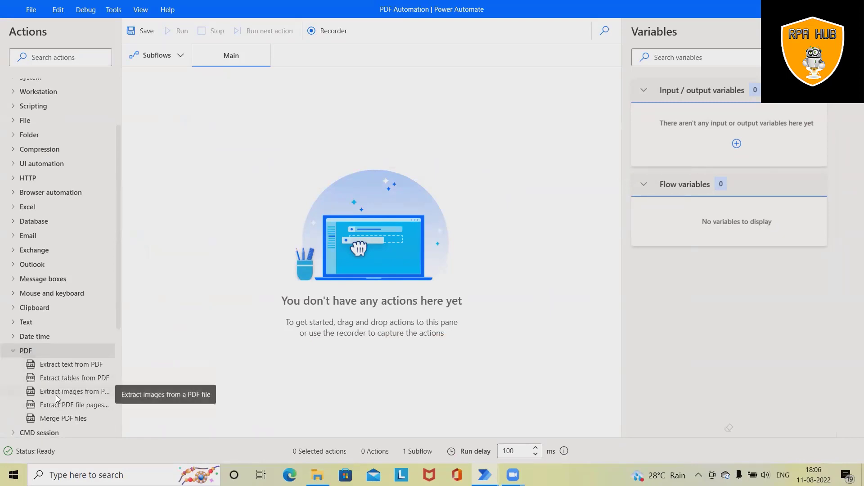
{"action": "left_click_drag", "start_coordinate": [56, 395], "coordinate": [346, 122]}
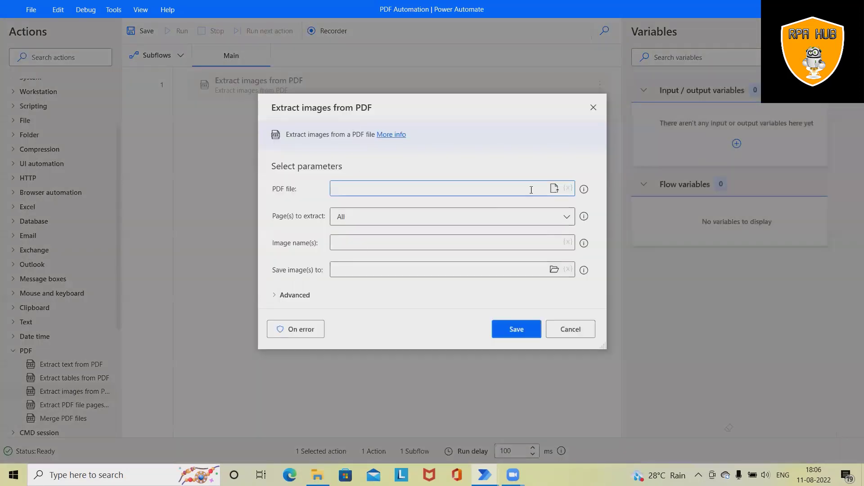
Step: Set the action's PDF file to RPA Hub - YouTube.pdf in Downloads
{"action": "left_click", "coordinate": [555, 188]}
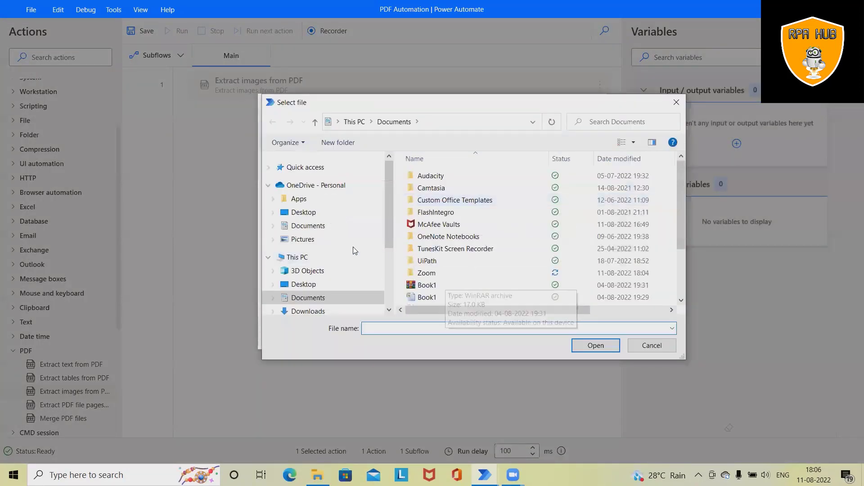
{"action": "left_click", "coordinate": [307, 312]}
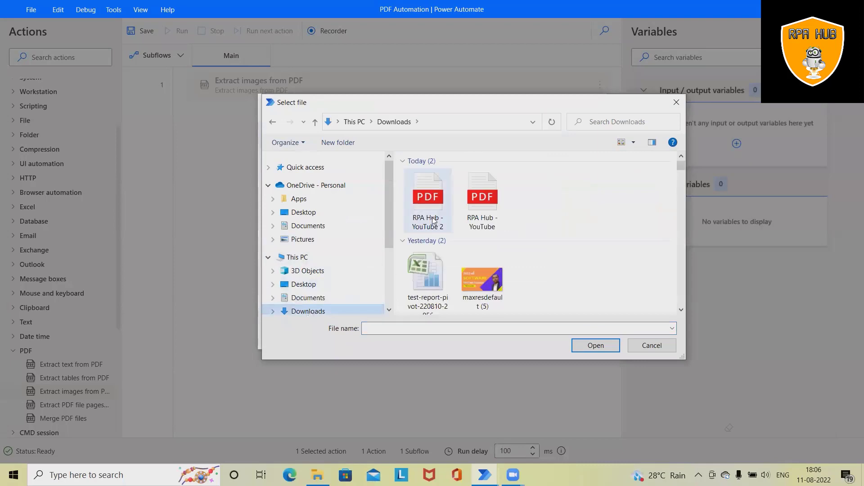
{"action": "left_click", "coordinate": [428, 205]}
{"action": "left_click", "coordinate": [482, 200]}
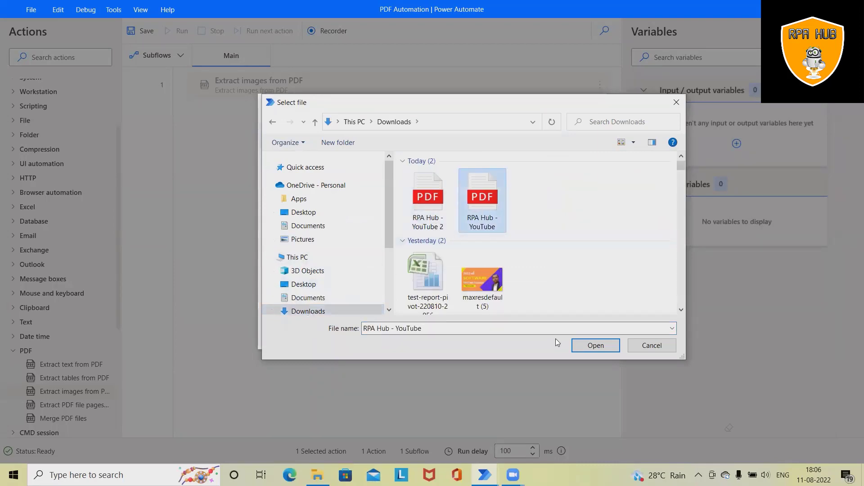
{"action": "left_click", "coordinate": [595, 345]}
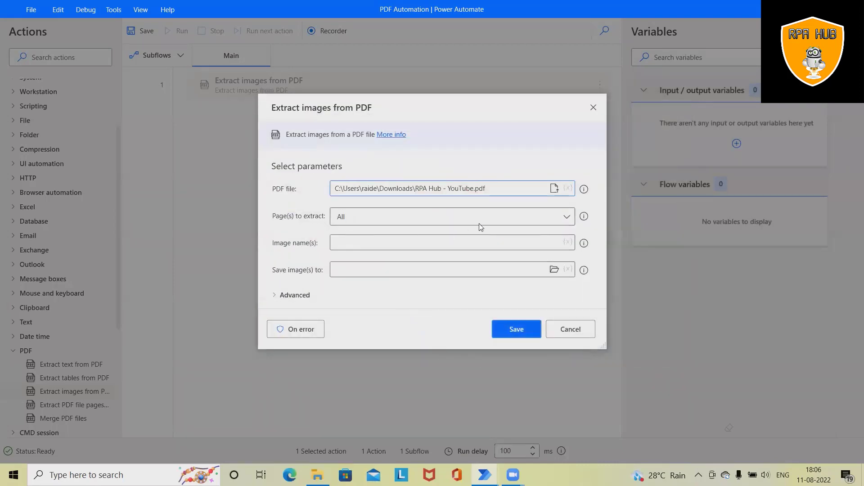
Step: Set Page(s) to extract to All
{"action": "left_click", "coordinate": [566, 217]}
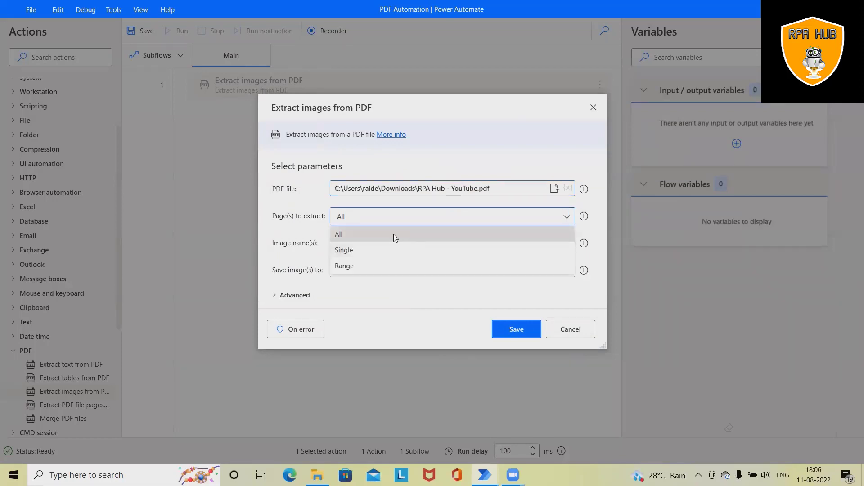
{"action": "left_click", "coordinate": [394, 234]}
{"action": "left_click", "coordinate": [565, 217]}
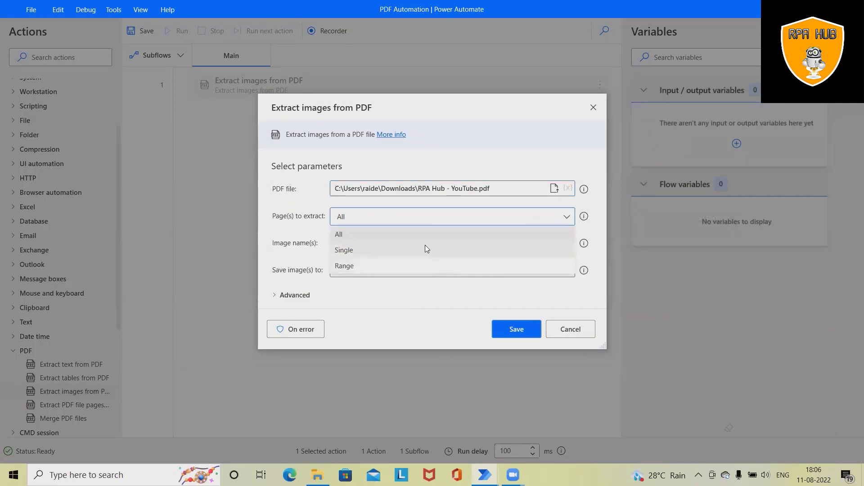
{"action": "left_click", "coordinate": [406, 266]}
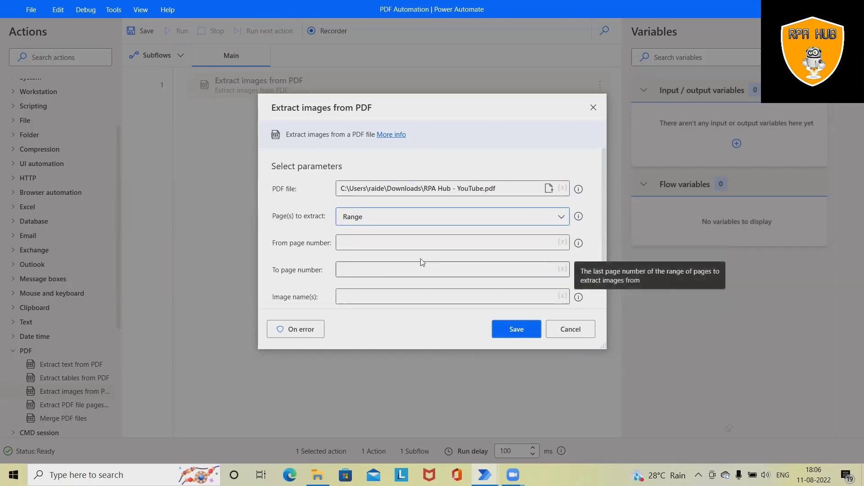
{"action": "left_click", "coordinate": [547, 216]}
{"action": "left_click", "coordinate": [404, 234]}
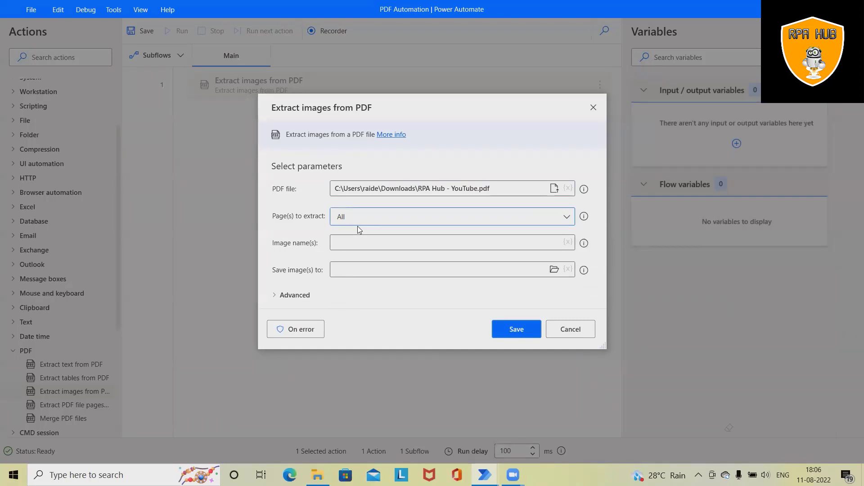
Step: Name the images 'RPA' and set the save folder to Documents
{"action": "left_click", "coordinate": [382, 244]}
{"action": "type", "text": "RPA"}
{"action": "left_click", "coordinate": [554, 270]}
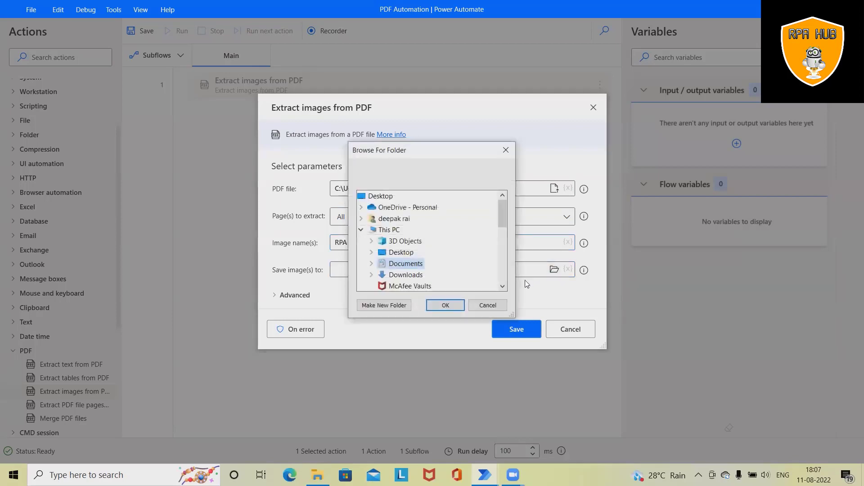
{"action": "left_click", "coordinate": [412, 267]}
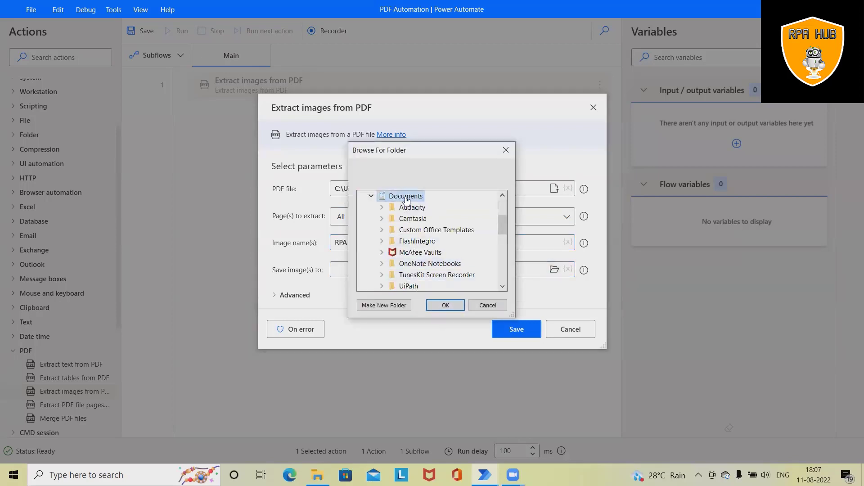
{"action": "left_click", "coordinate": [436, 306]}
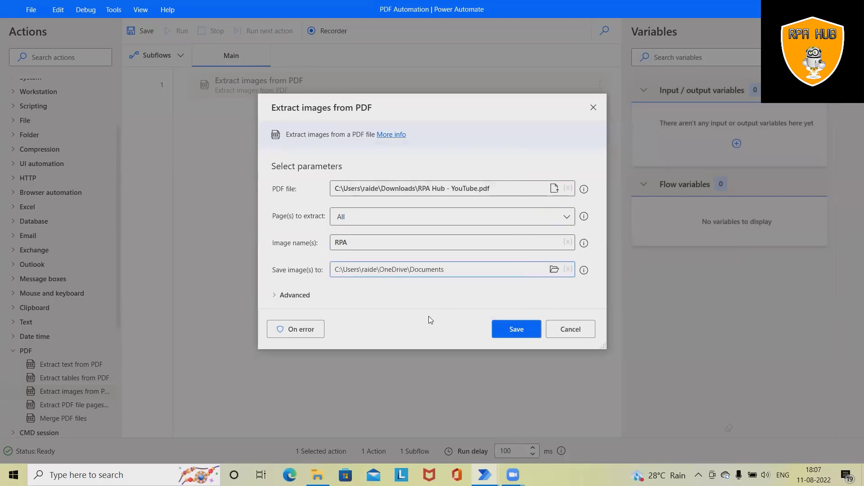
Step: Confirm the Extract images from PDF action, then save and run the flow
{"action": "left_click", "coordinate": [520, 329]}
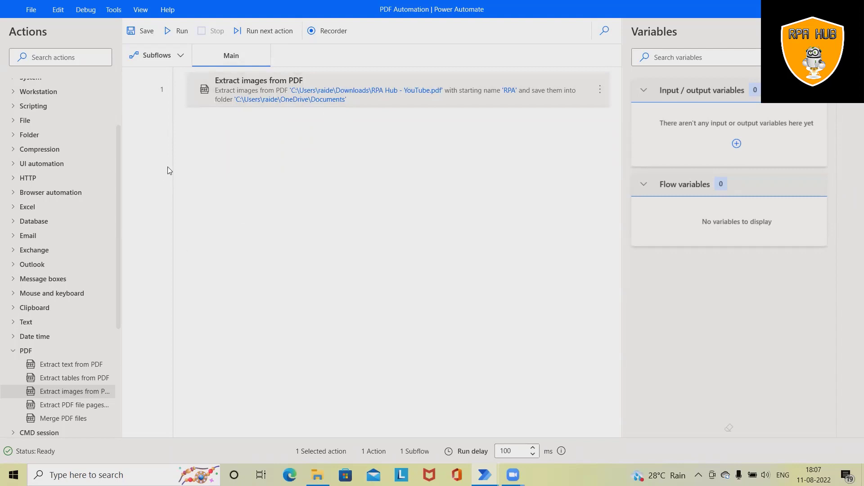
{"action": "left_click", "coordinate": [150, 35]}
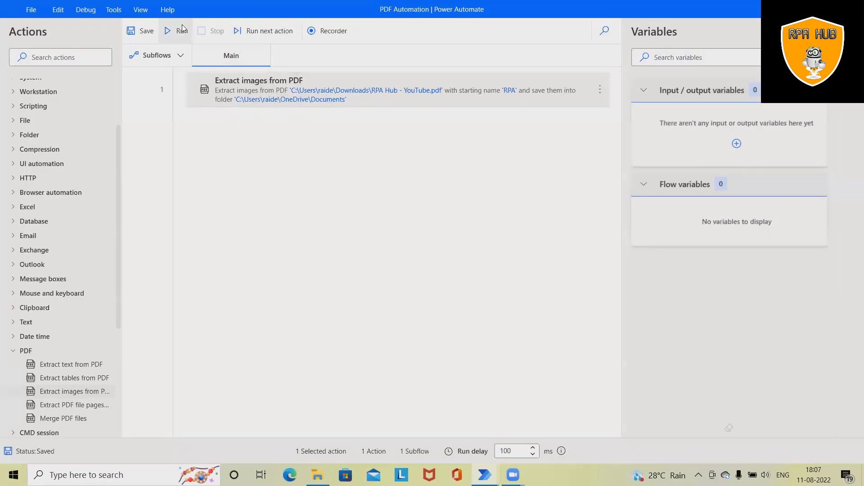
{"action": "left_click", "coordinate": [181, 31]}
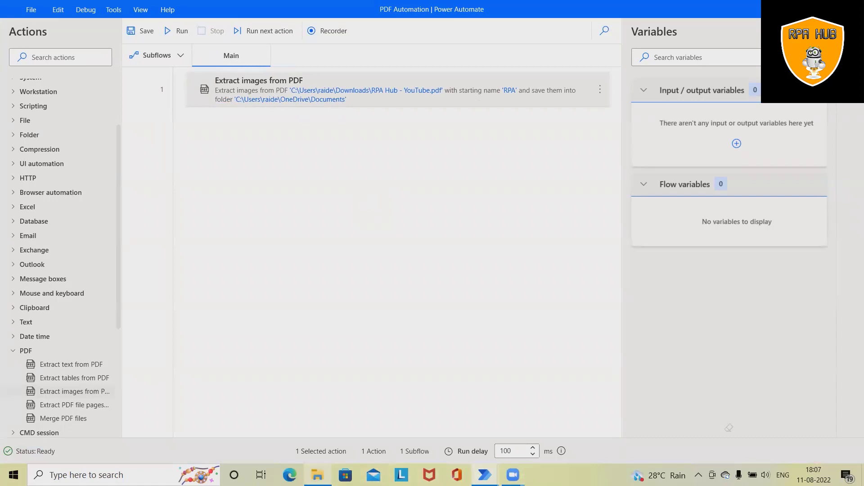
Step: Open RPA_0 in Documents and step through the extracted RPA images in Photos before closing it
{"action": "left_click", "coordinate": [318, 475]}
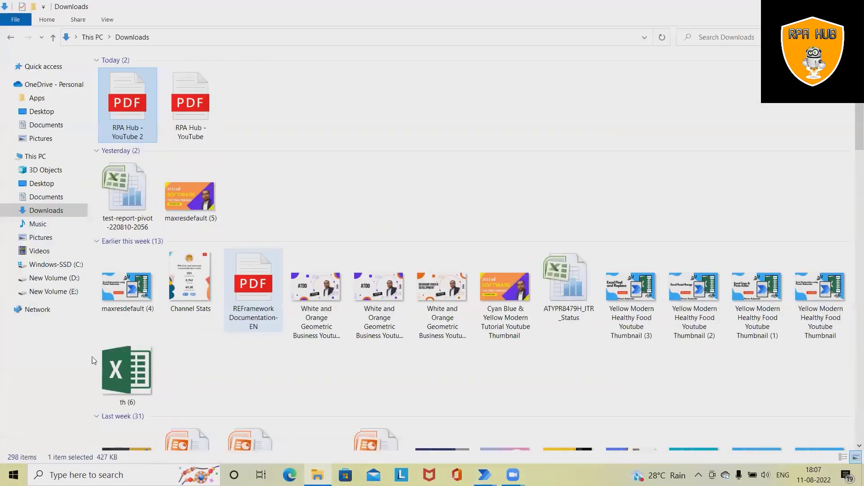
{"action": "left_click", "coordinate": [46, 197]}
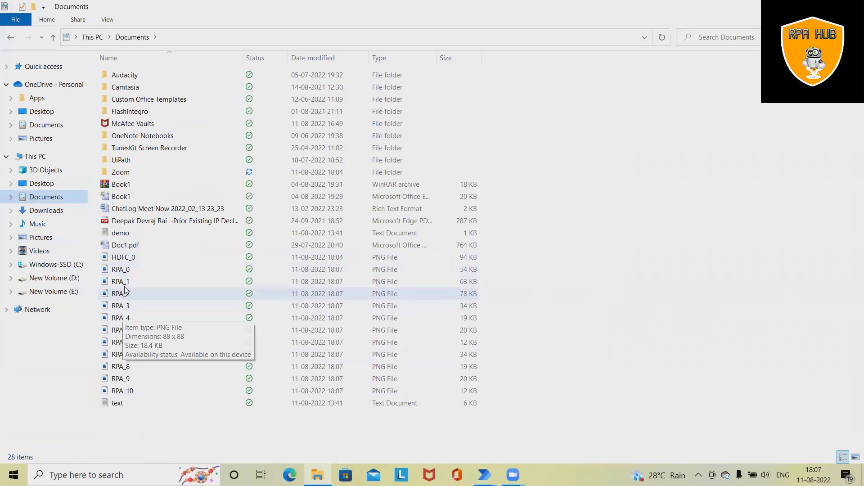
{"action": "double_click", "coordinate": [126, 272]}
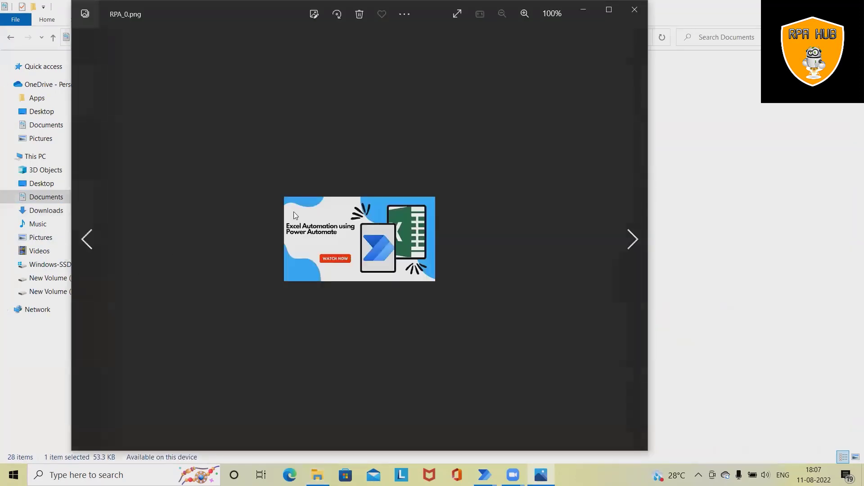
{"action": "left_click", "coordinate": [631, 241]}
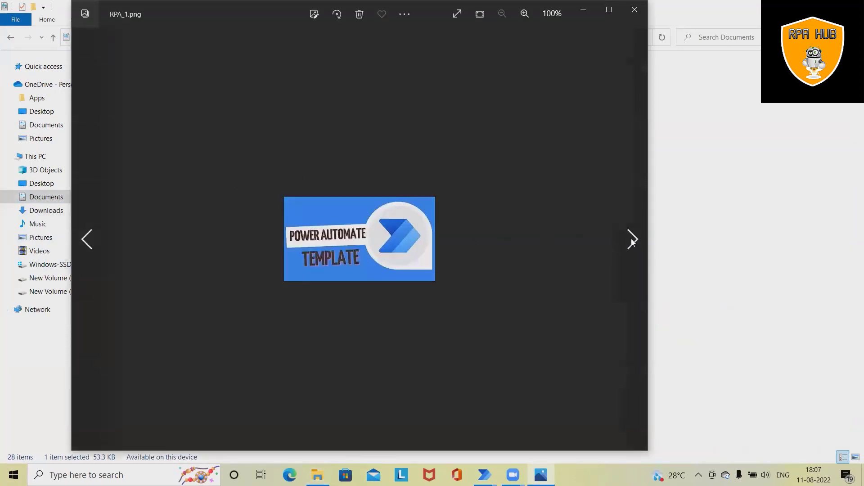
{"action": "left_click", "coordinate": [637, 237]}
{"action": "left_click", "coordinate": [631, 240]}
{"action": "left_click", "coordinate": [632, 240]}
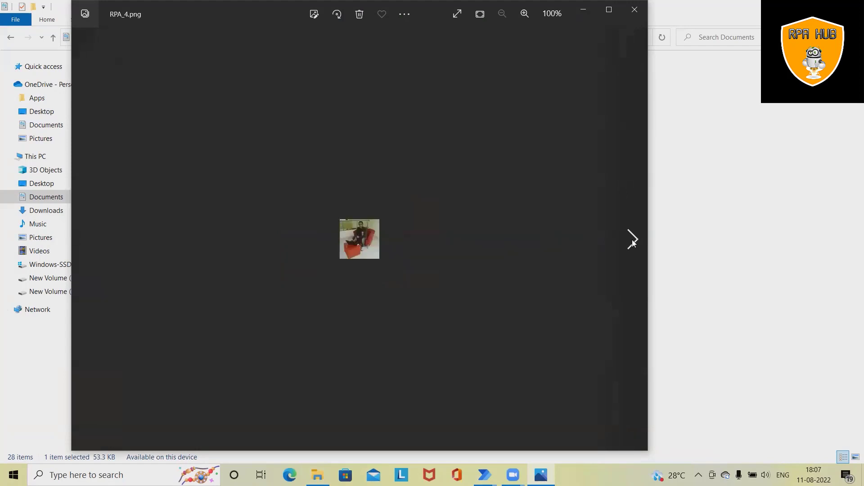
{"action": "left_click", "coordinate": [632, 239]}
{"action": "left_click", "coordinate": [632, 239]}
{"action": "left_click", "coordinate": [632, 239]}
{"action": "left_click", "coordinate": [632, 239]}
{"action": "left_click", "coordinate": [647, 20]}
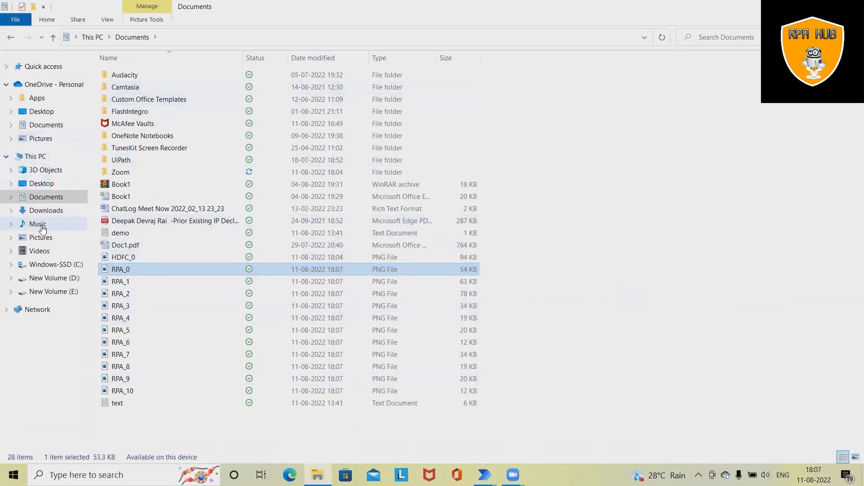
Step: Open RPA Hub - YouTube.pdf from Downloads in Edge and scroll through its pages
{"action": "left_click", "coordinate": [46, 210]}
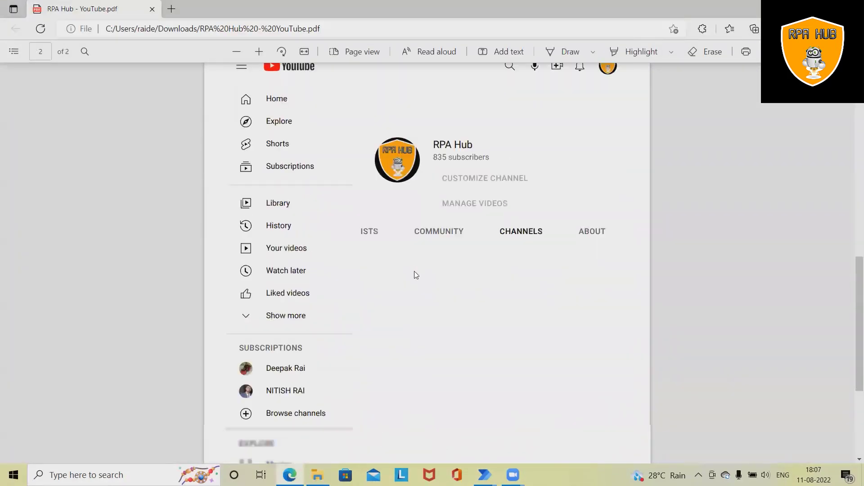
{"action": "scroll", "coordinate": [414, 274], "scroll_direction": "up", "scroll_amount": 1}
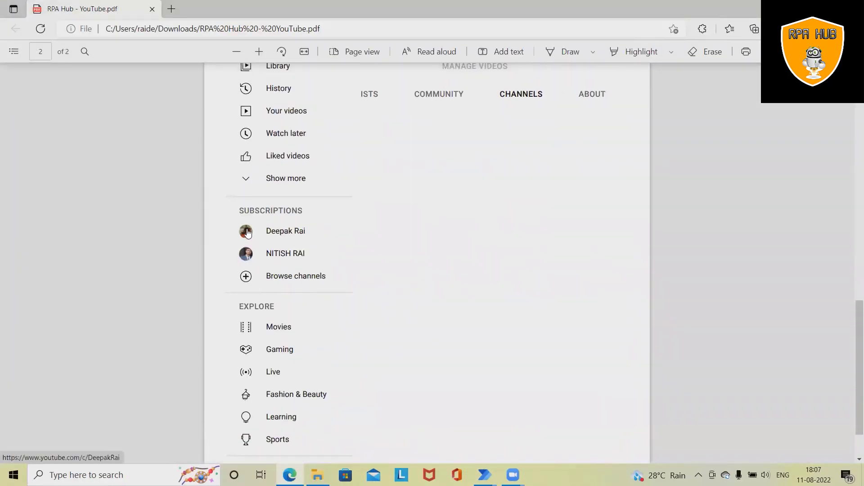
{"action": "scroll", "coordinate": [244, 258], "scroll_direction": "up", "scroll_amount": 4}
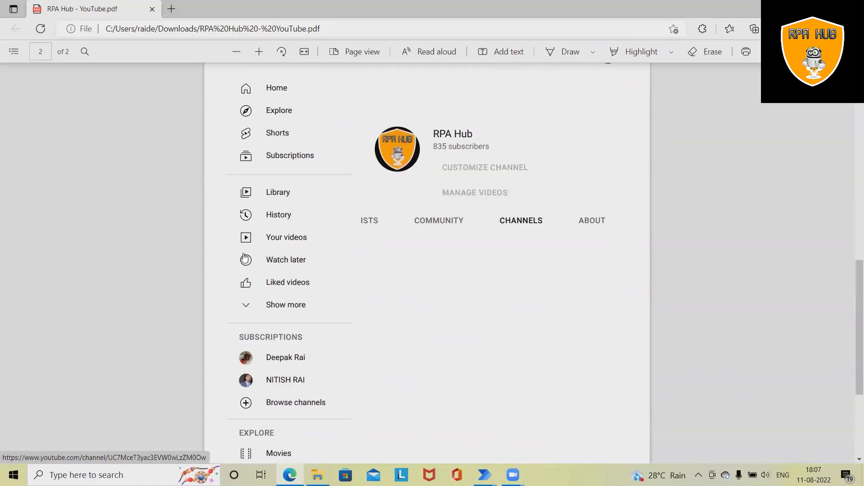
{"action": "scroll", "coordinate": [324, 298], "scroll_direction": "up", "scroll_amount": 4}
{"action": "scroll", "coordinate": [412, 313], "scroll_direction": "up", "scroll_amount": 5}
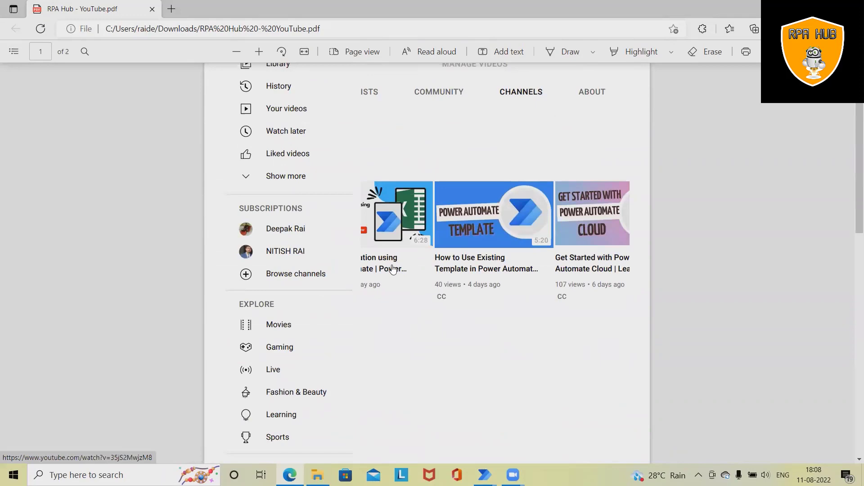
{"action": "scroll", "coordinate": [418, 275], "scroll_direction": "up", "scroll_amount": 3}
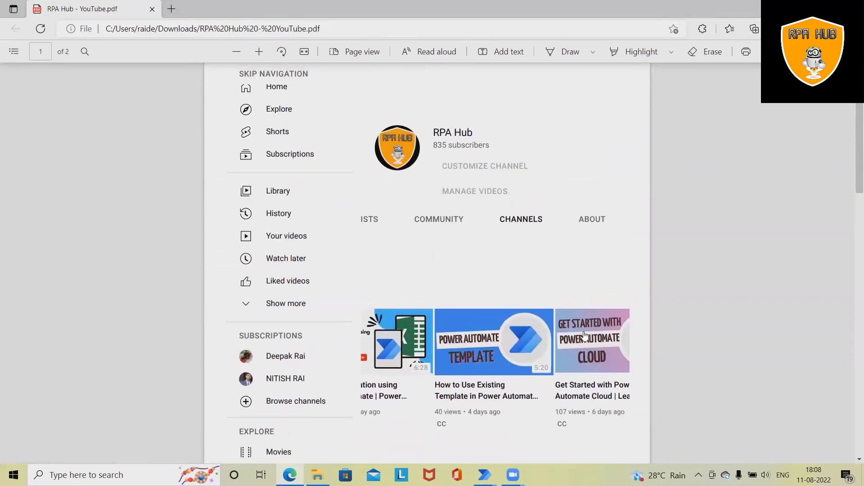
{"action": "scroll", "coordinate": [464, 343], "scroll_direction": "down", "scroll_amount": 12}
{"action": "scroll", "coordinate": [487, 381], "scroll_direction": "up", "scroll_amount": 10}
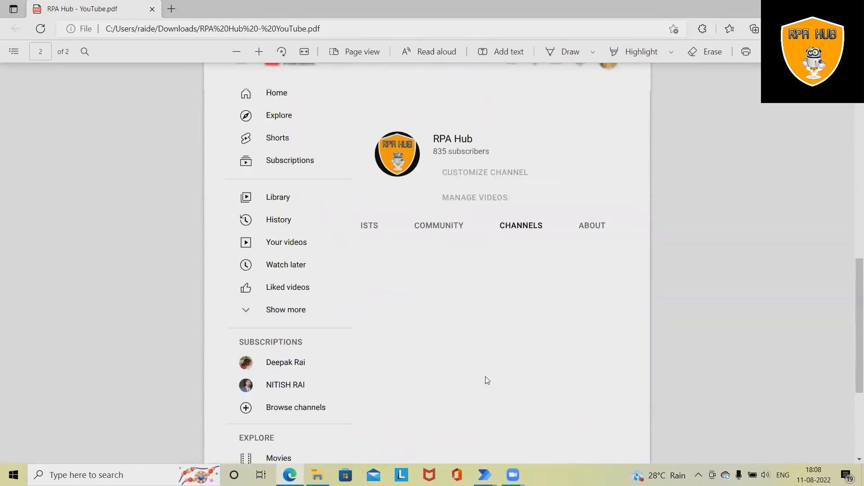